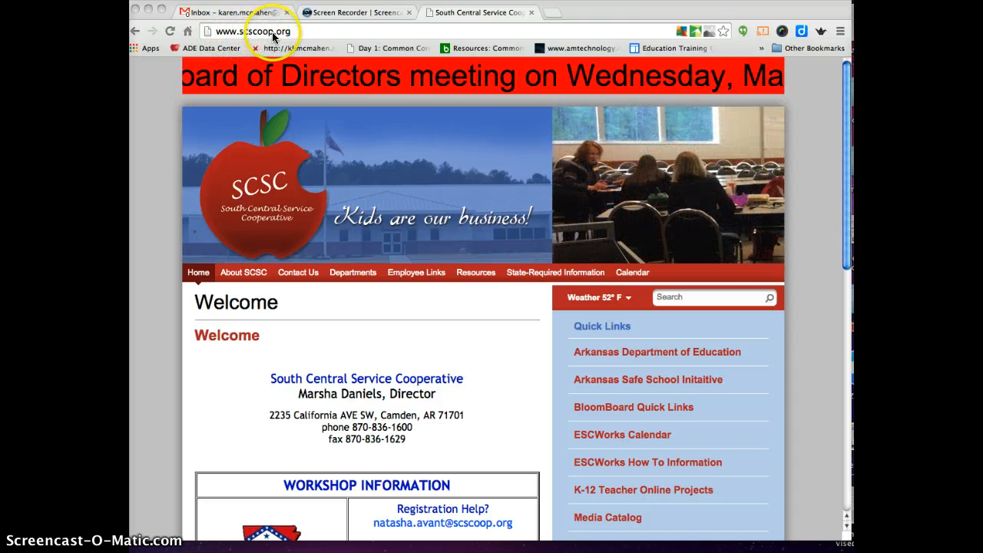
Open the escWorks sign-in page via Employee Links > Create/Manage Events ESCWorks
{"action": "left_click", "coordinate": [413, 276]}
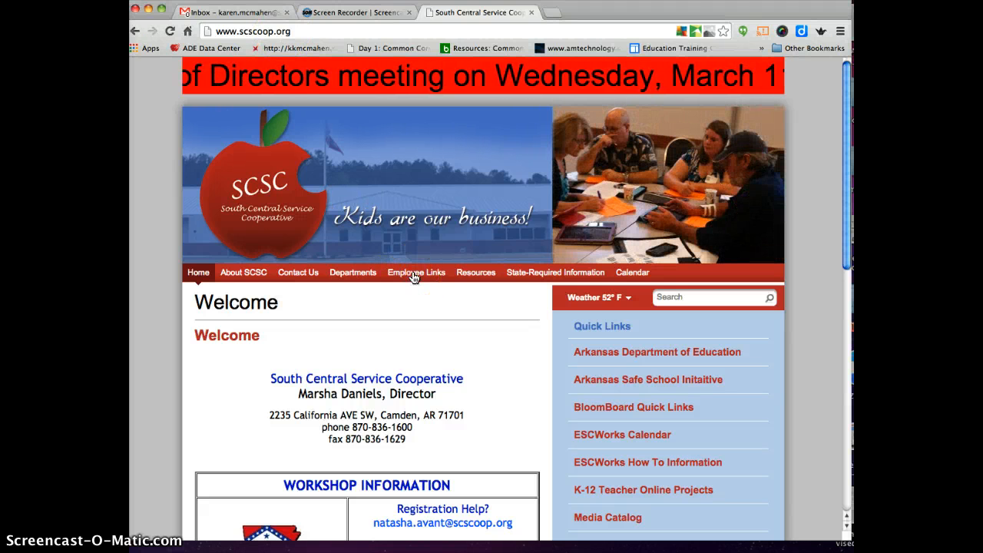
{"action": "mouse_move", "coordinate": [413, 278]}
{"action": "left_click", "coordinate": [416, 332]}
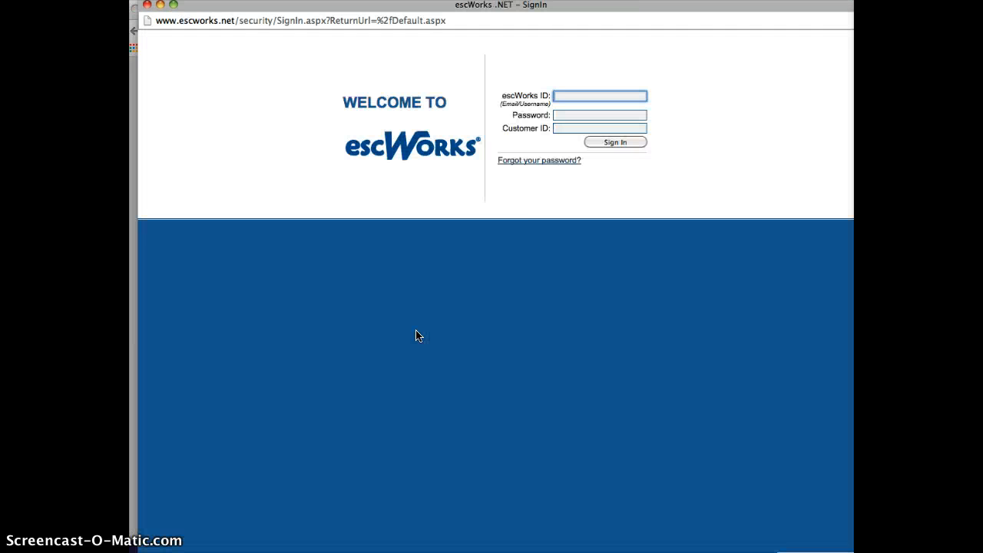
Sign in to escWorks with the account's login ID, password and customer ID
{"action": "left_click", "coordinate": [480, 304]}
{"action": "left_click", "coordinate": [575, 97]}
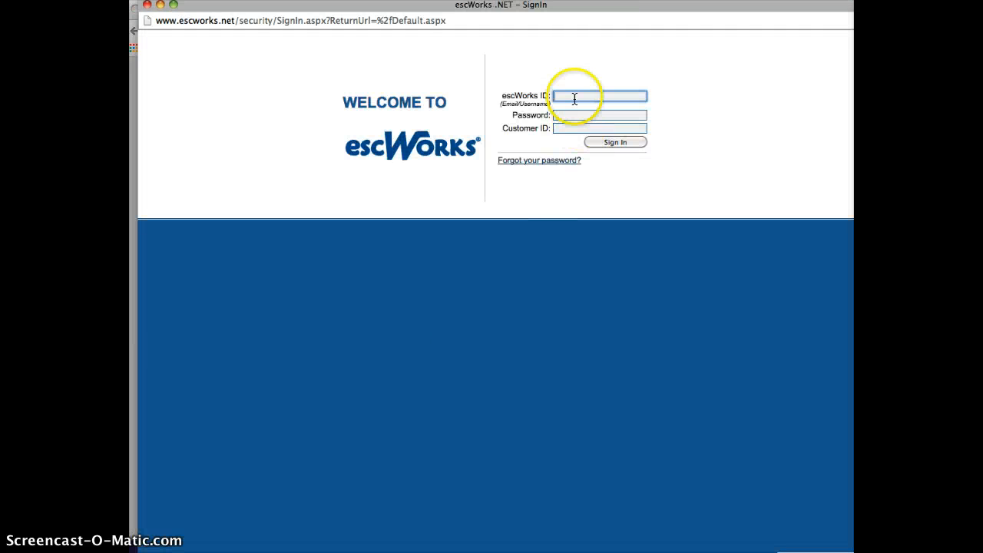
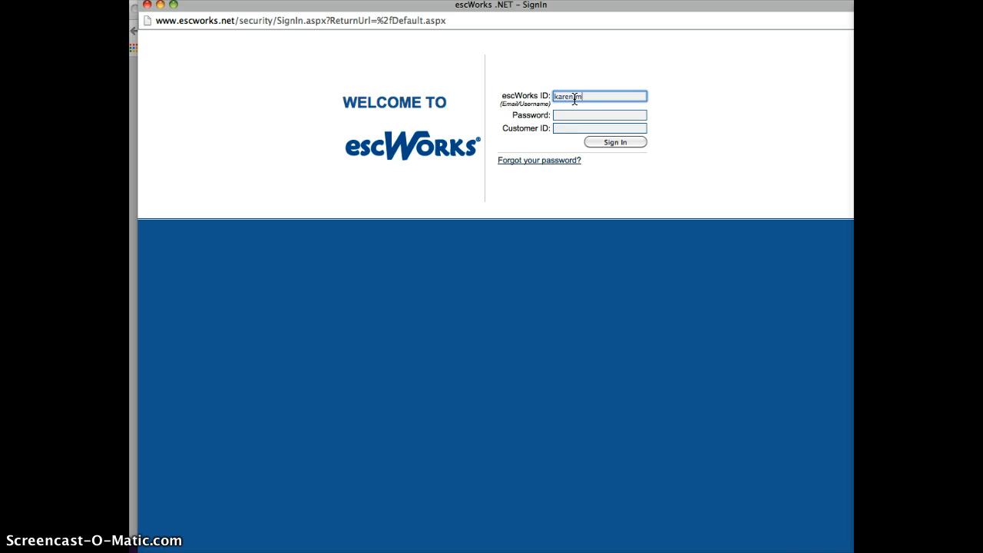
{"action": "key", "text": "Tab"}
{"action": "type", "text": "••••••••••"}
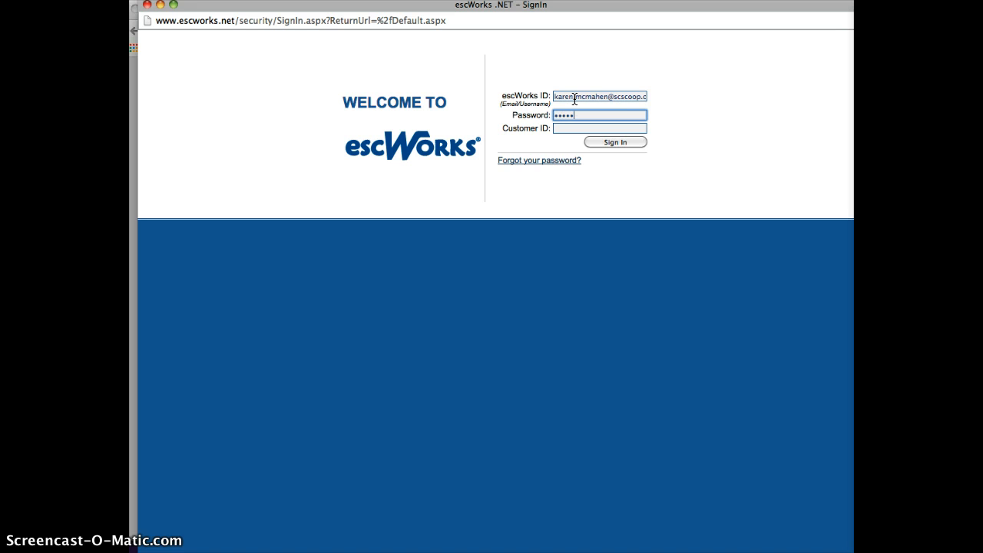
{"action": "key", "text": "Tab"}
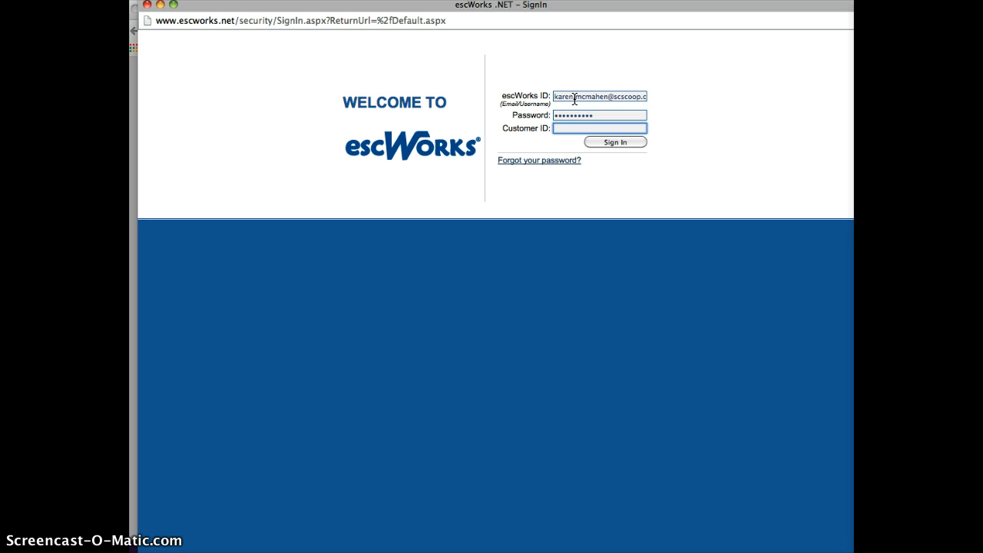
{"action": "type", "text": "••••••"}
{"action": "key", "text": "Return"}
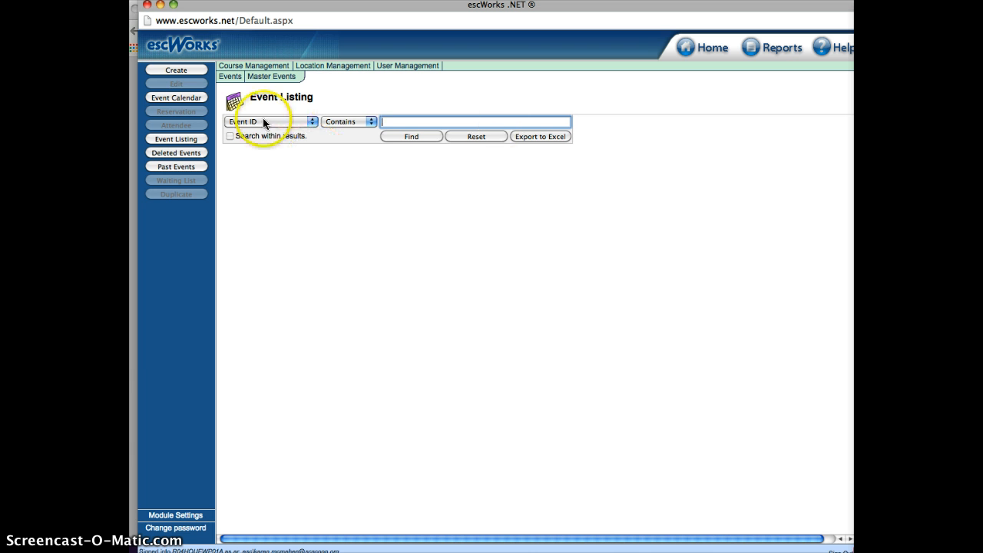
Set Create as the default module start-up screen and continue to the Sessions Step 1 form
{"action": "left_click", "coordinate": [171, 516]}
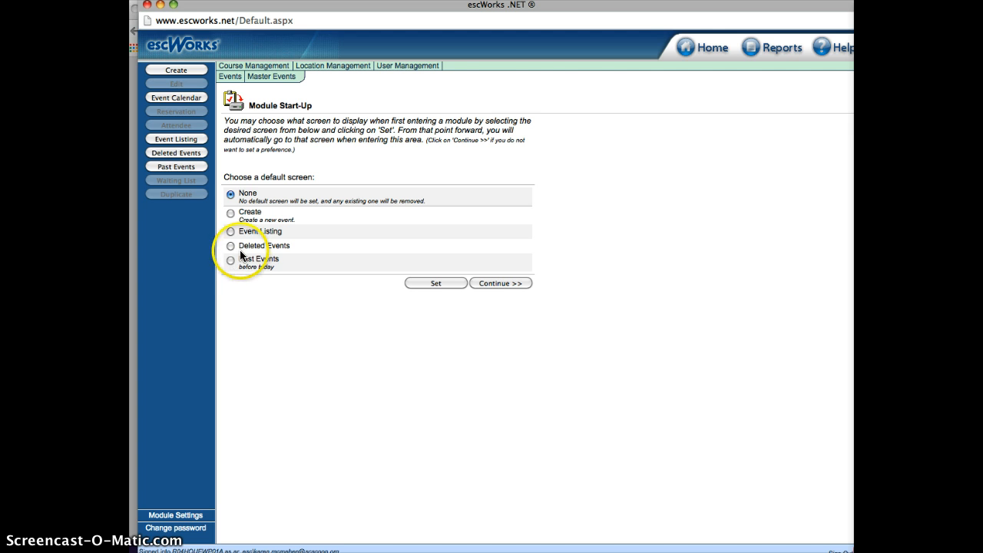
{"action": "left_click", "coordinate": [230, 214]}
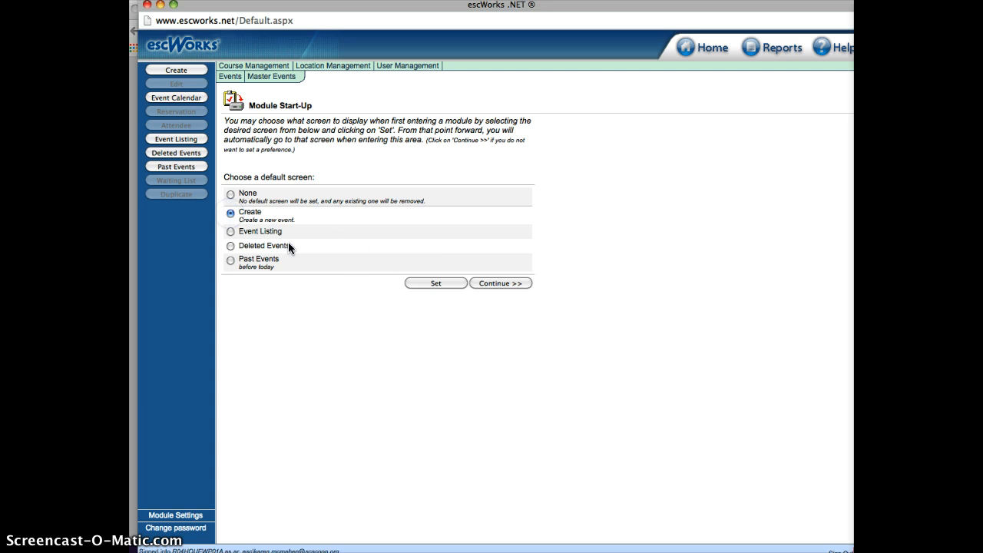
{"action": "left_click", "coordinate": [431, 283]}
{"action": "left_click", "coordinate": [492, 283]}
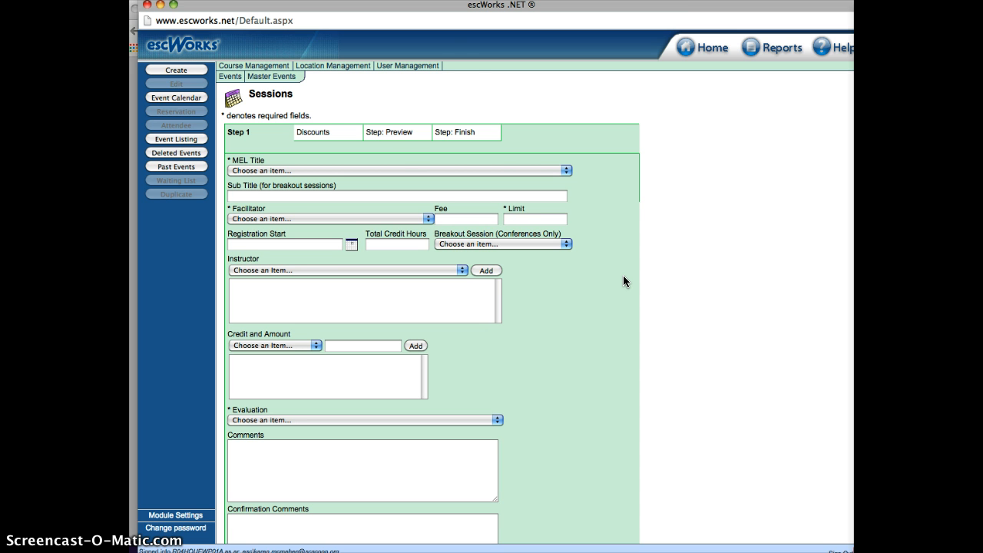
Create a new master event titled 'Pre-Service Workshop K-12'
{"action": "left_click", "coordinate": [274, 77]}
{"action": "left_click", "coordinate": [175, 85]}
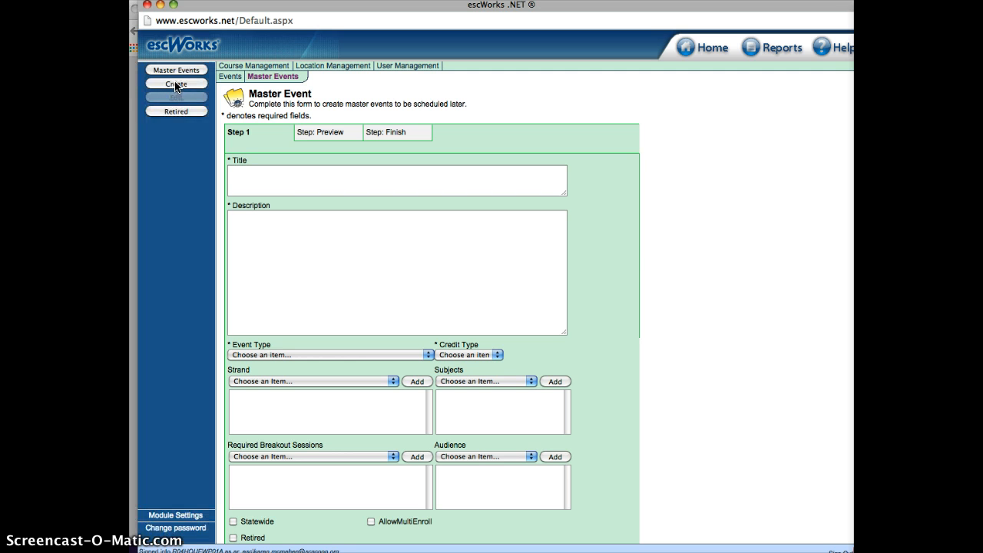
{"action": "left_click", "coordinate": [255, 169]}
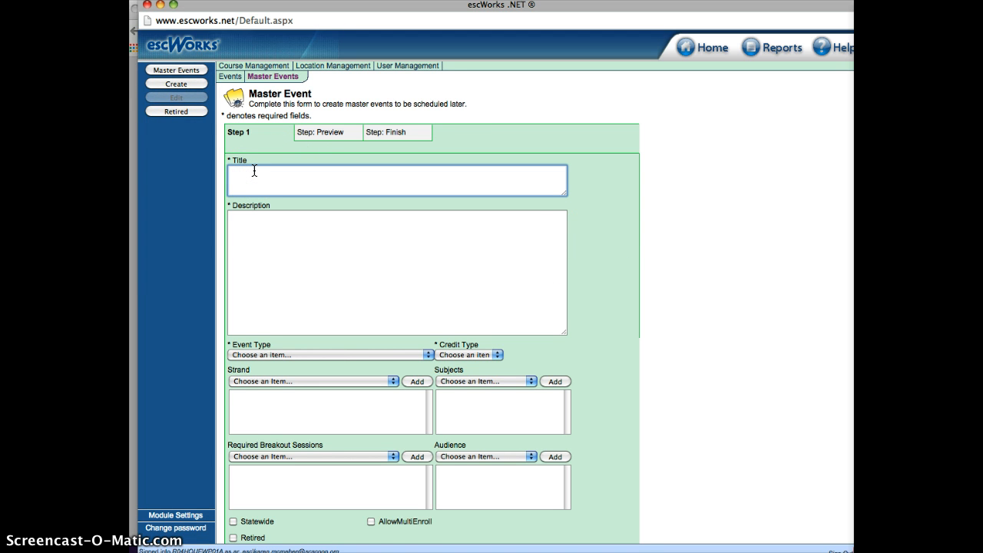
{"action": "left_click", "coordinate": [247, 159]}
{"action": "type", "text": "Pre-Service Workshop K-12"}
Describe the workshop as for K-12 staff and the first of a series of district days
{"action": "left_click", "coordinate": [238, 221]}
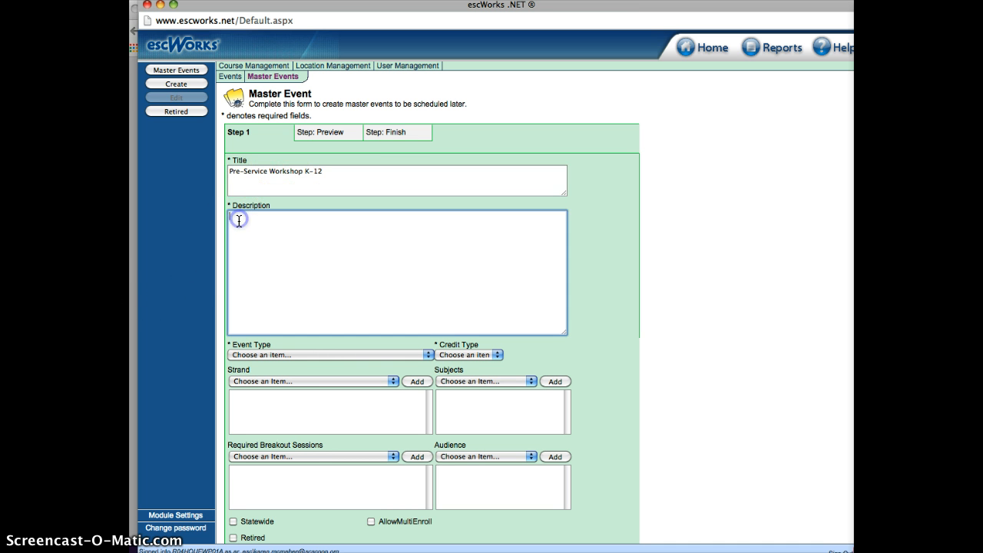
{"action": "type", "text": "This workshop is for K-12 staff and is the first da"}
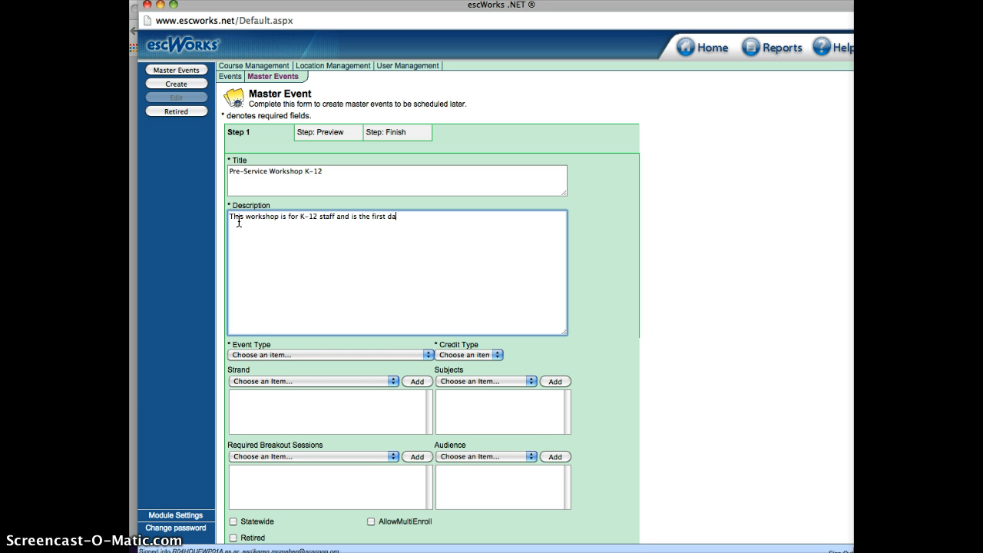
{"action": "type", "text": "y of a servies of days for our district."}
Set Event Type to Professional Development and Credit Type to Hours
{"action": "left_click", "coordinate": [376, 354]}
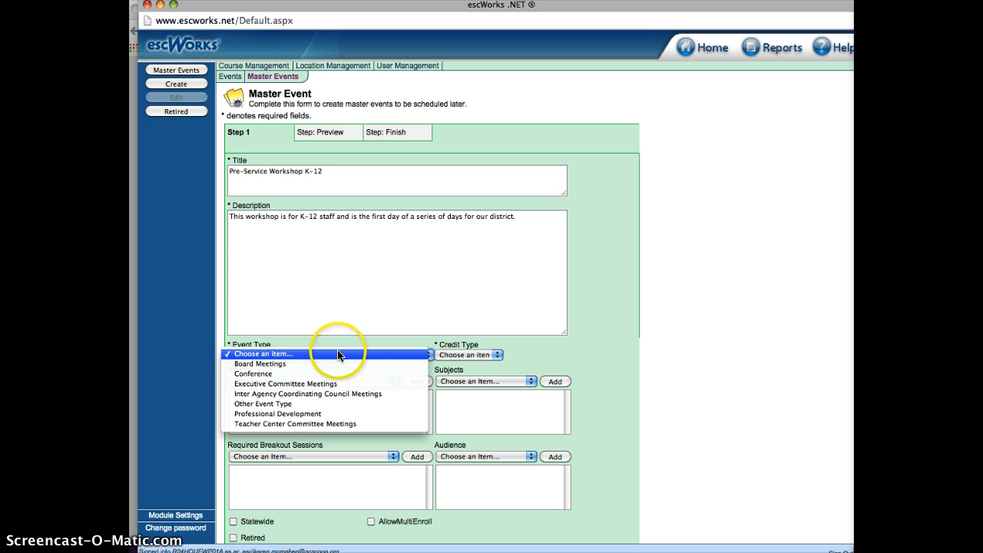
{"action": "left_click", "coordinate": [258, 417]}
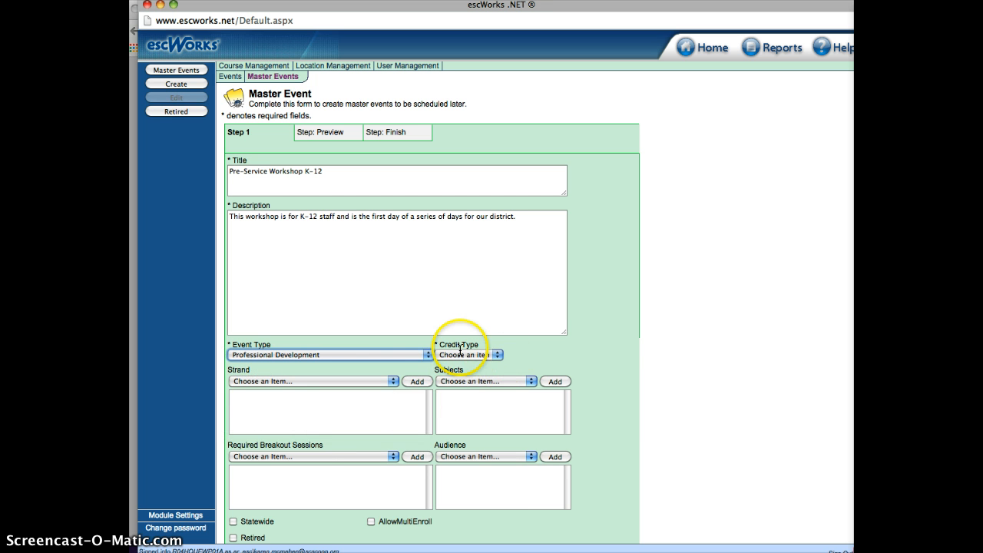
{"action": "left_click", "coordinate": [496, 356]}
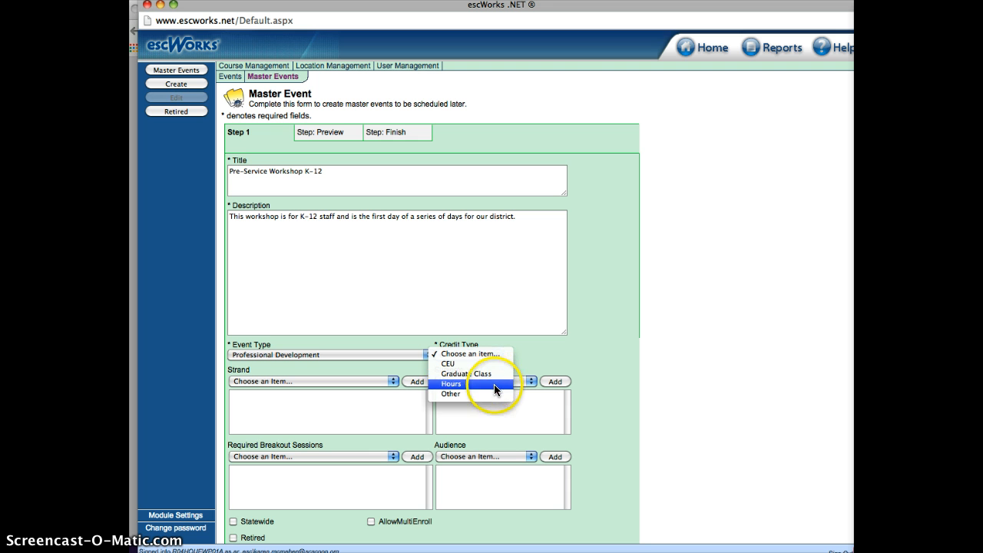
{"action": "left_click", "coordinate": [495, 384]}
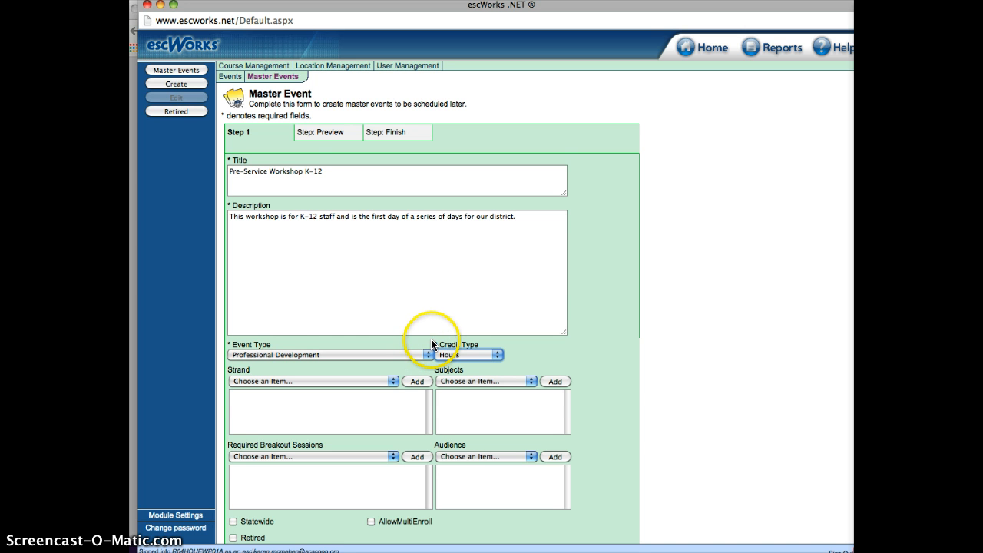
Add All Subject Areas to the master event's subjects
{"action": "scroll", "coordinate": [612, 350], "scroll_direction": "down", "scroll_amount": 2}
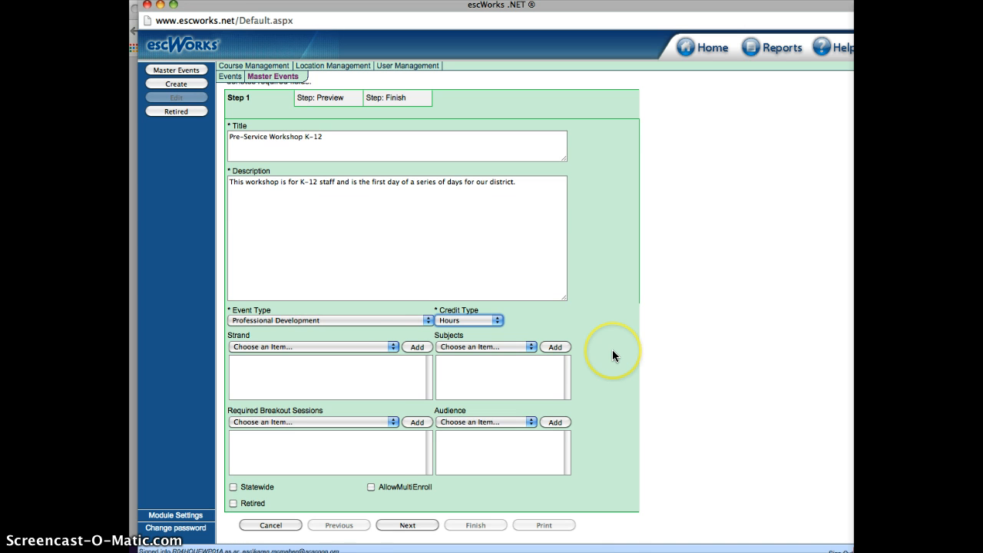
{"action": "left_click", "coordinate": [392, 345]}
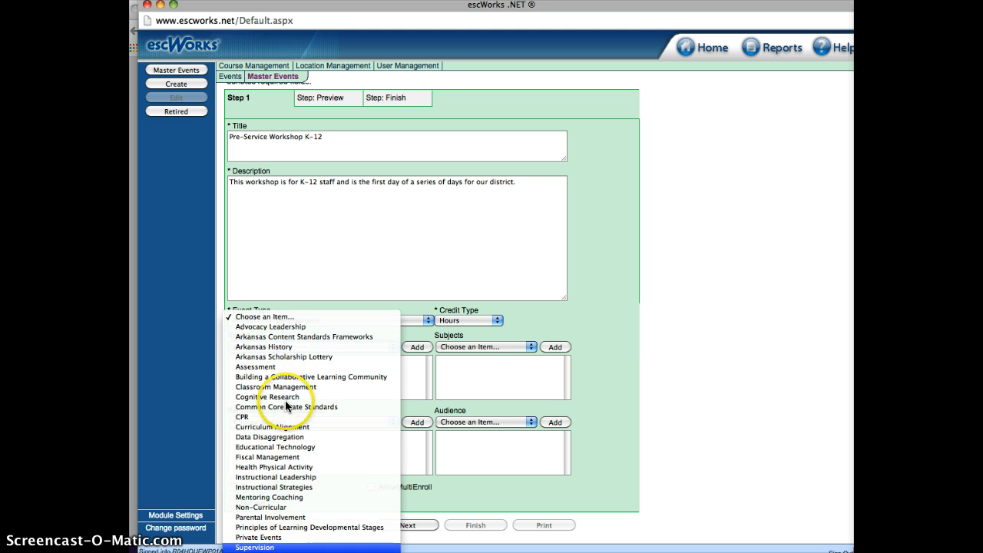
{"action": "left_click", "coordinate": [636, 351]}
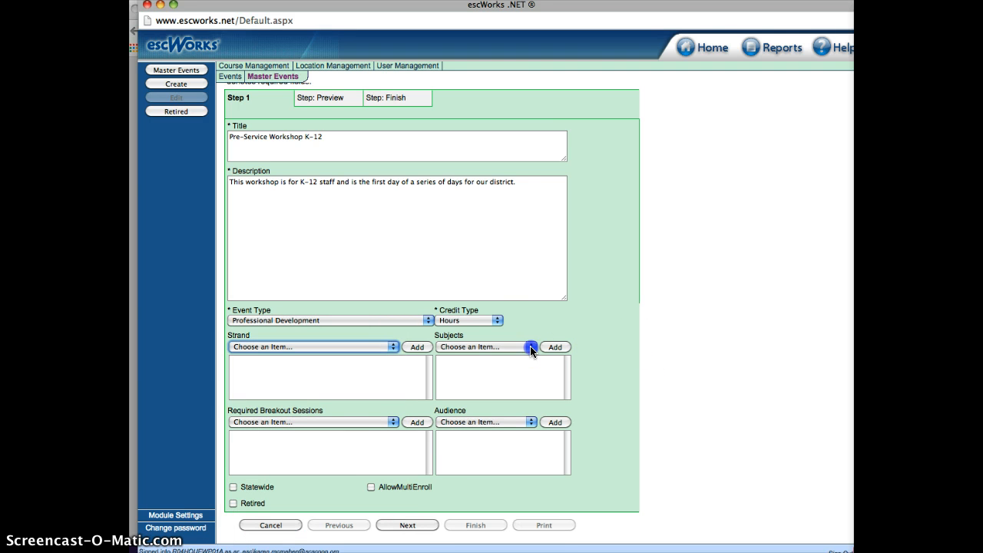
{"action": "left_click", "coordinate": [531, 350]}
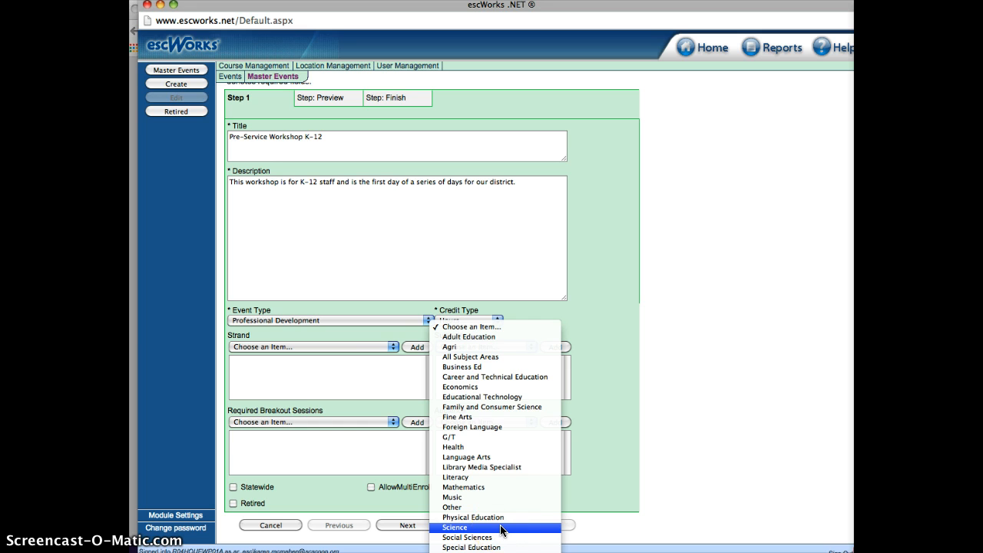
{"action": "left_click", "coordinate": [496, 356]}
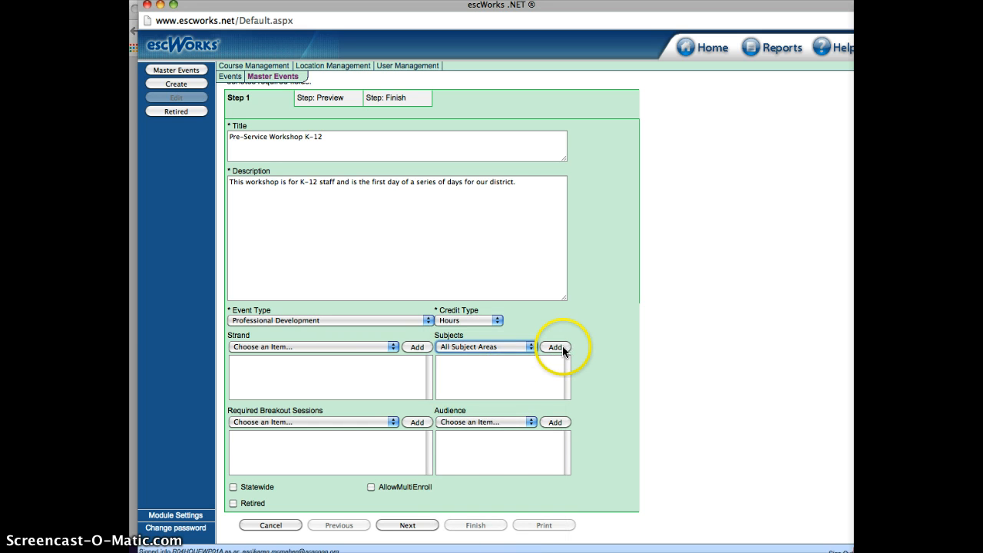
{"action": "left_click", "coordinate": [563, 350]}
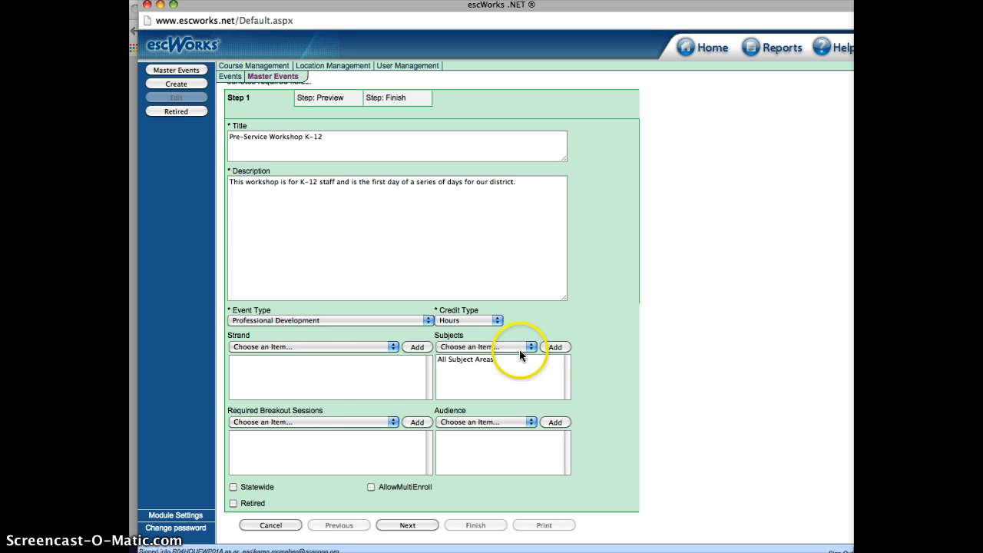
{"action": "double_click", "coordinate": [469, 358]}
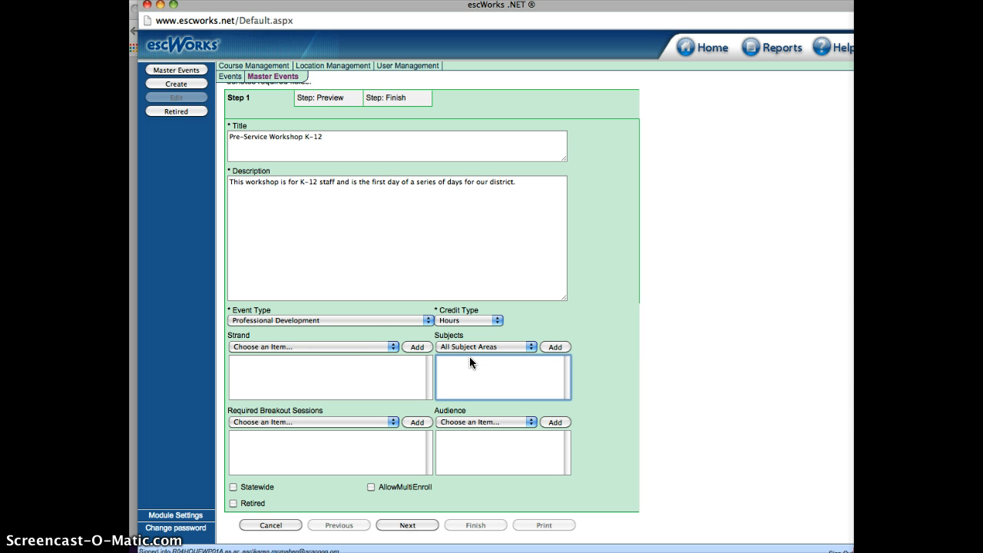
{"action": "left_click", "coordinate": [559, 347]}
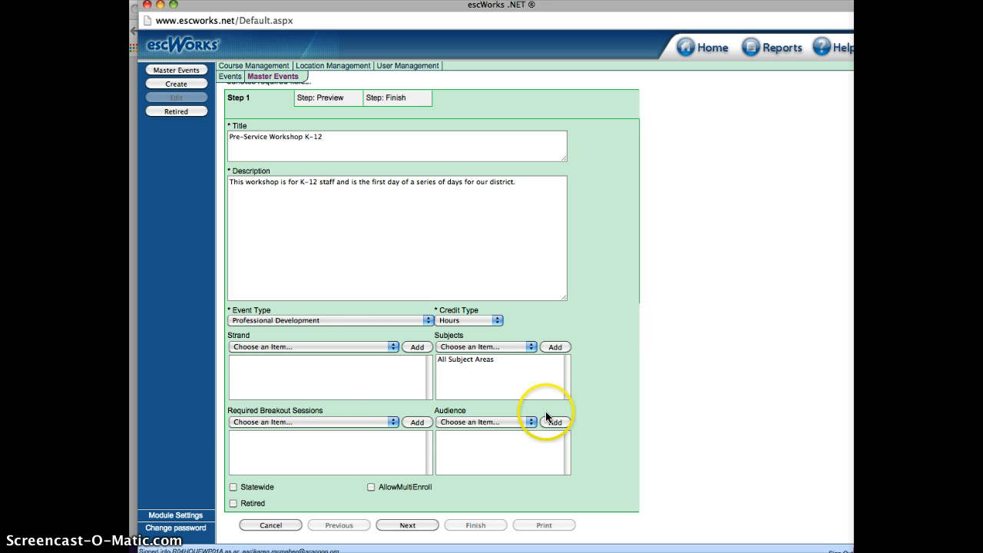
Add K-12 as the master event's audience
{"action": "left_click", "coordinate": [346, 423]}
{"action": "scroll", "coordinate": [346, 538], "scroll_direction": "down", "scroll_amount": 3}
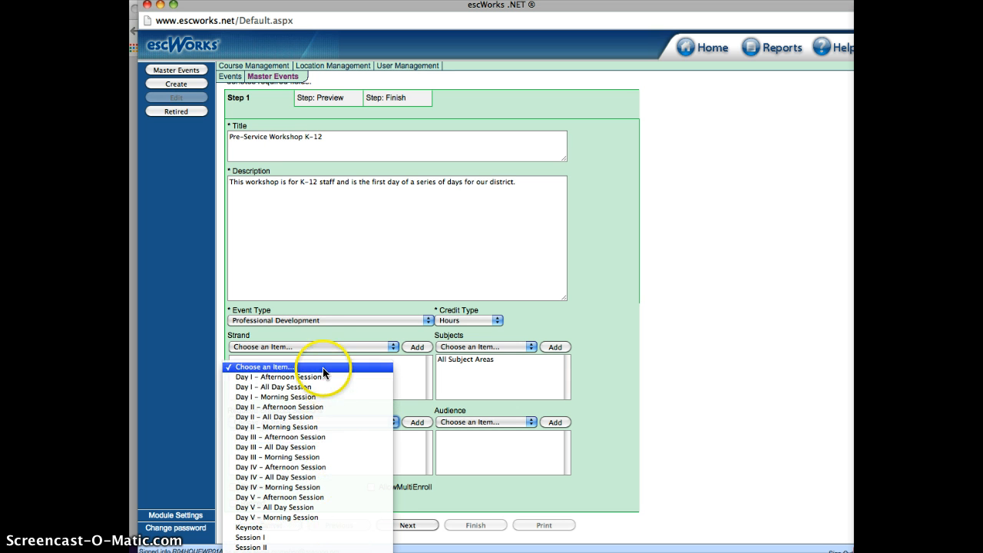
{"action": "left_click", "coordinate": [494, 455]}
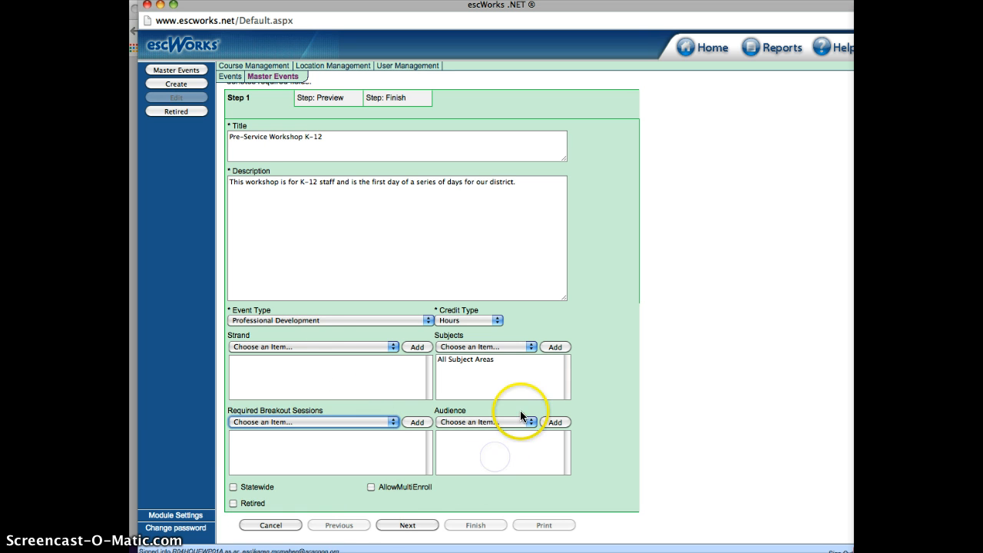
{"action": "left_click", "coordinate": [522, 423]}
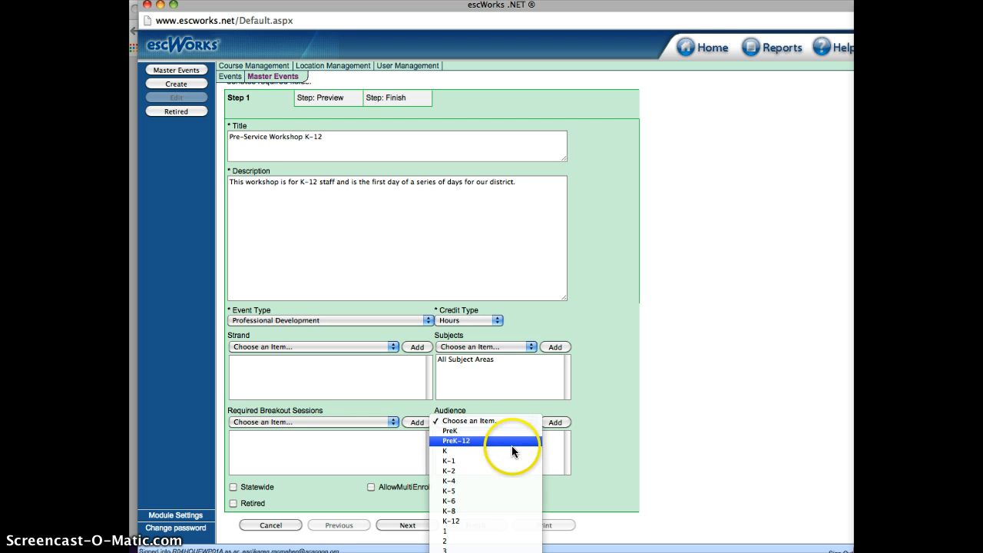
{"action": "left_click", "coordinate": [509, 522]}
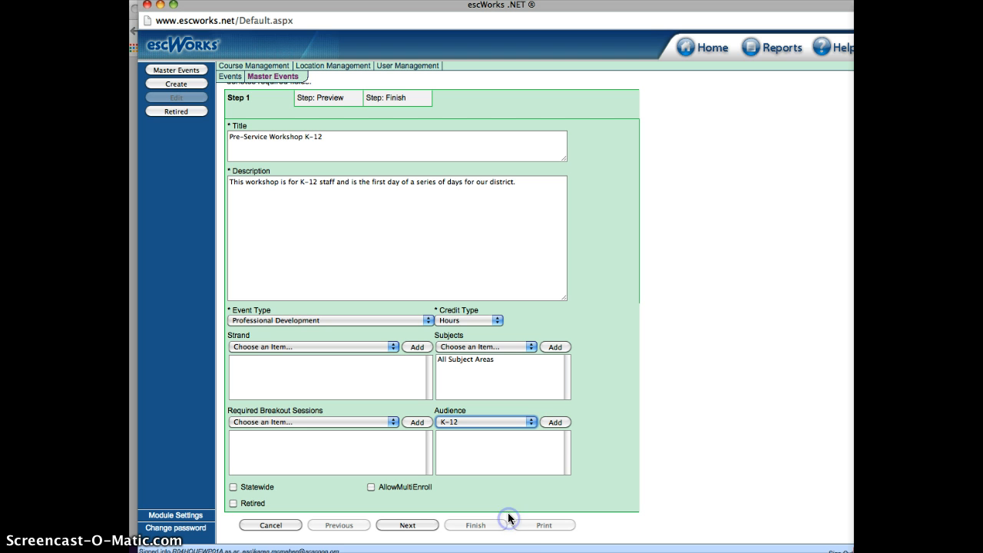
{"action": "left_click", "coordinate": [554, 423]}
{"action": "left_click", "coordinate": [512, 421]}
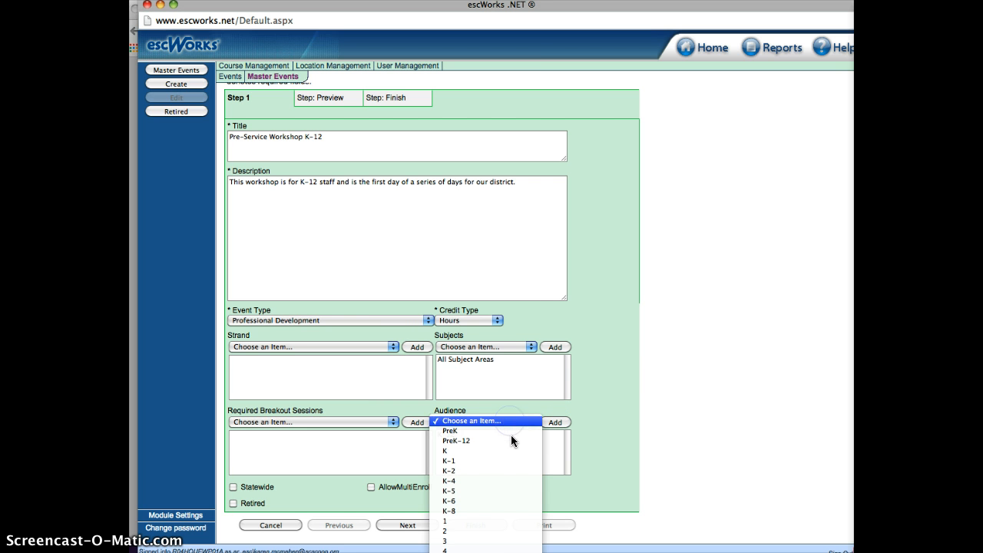
{"action": "scroll", "coordinate": [510, 443], "scroll_direction": "down", "scroll_amount": 10}
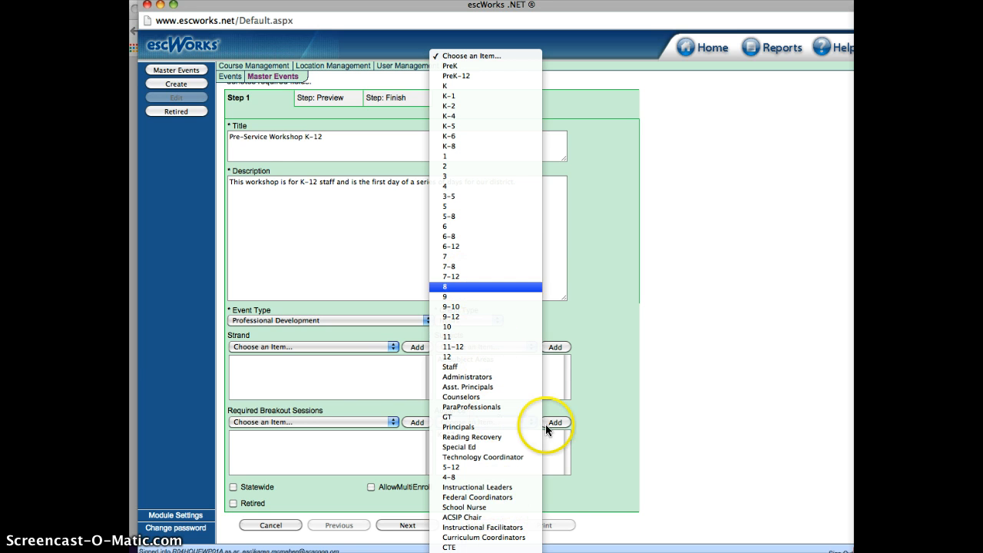
{"action": "left_click", "coordinate": [602, 420]}
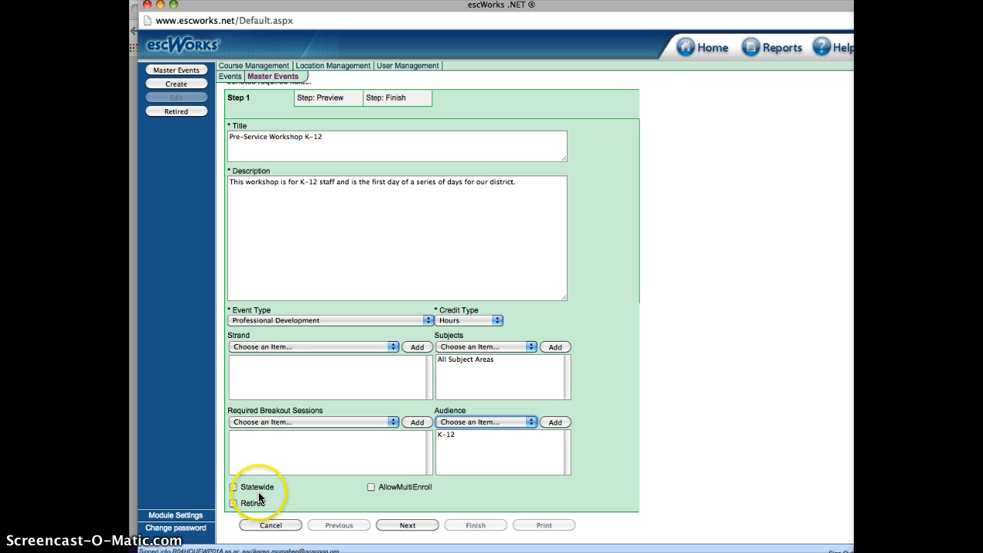
Preview the master event summary and finish to save it
{"action": "left_click", "coordinate": [407, 526]}
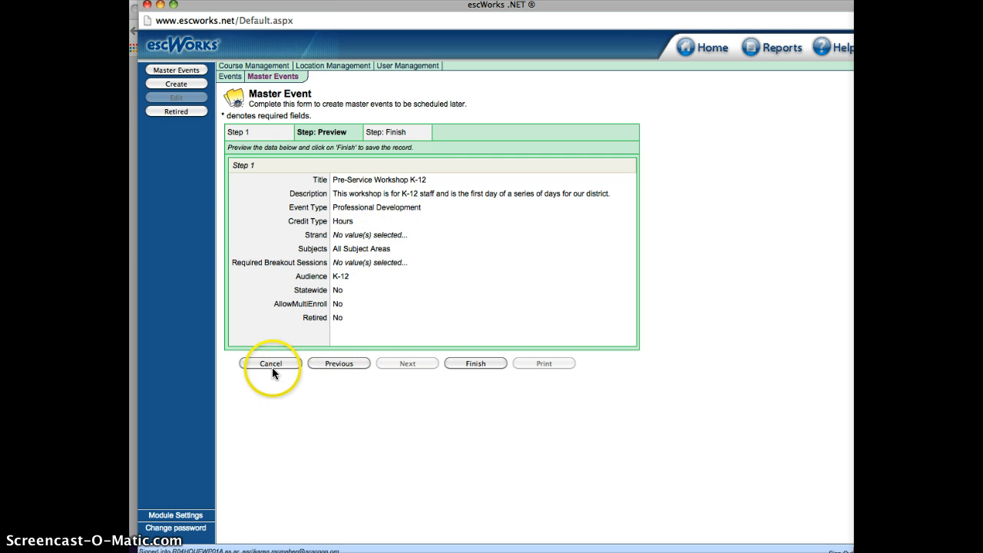
{"action": "left_click", "coordinate": [481, 364]}
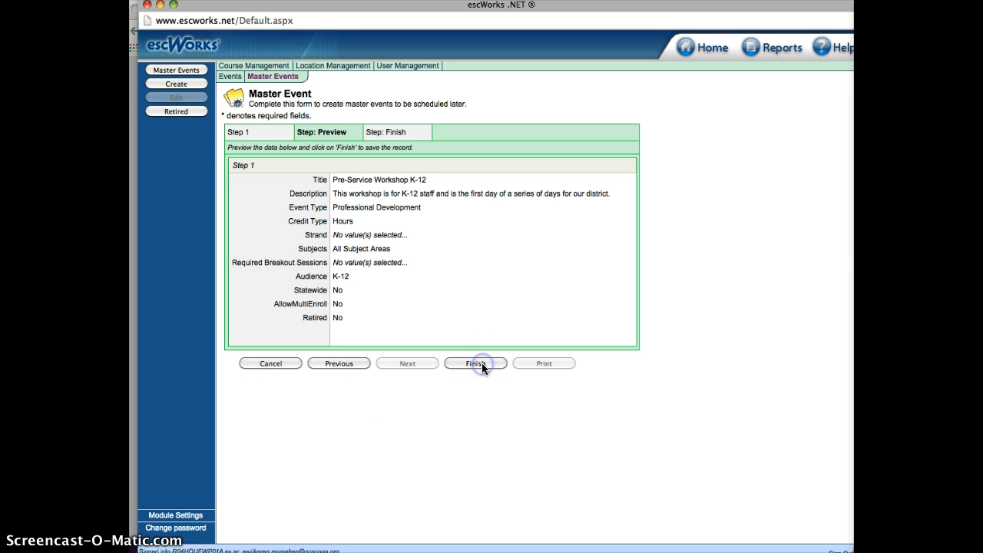